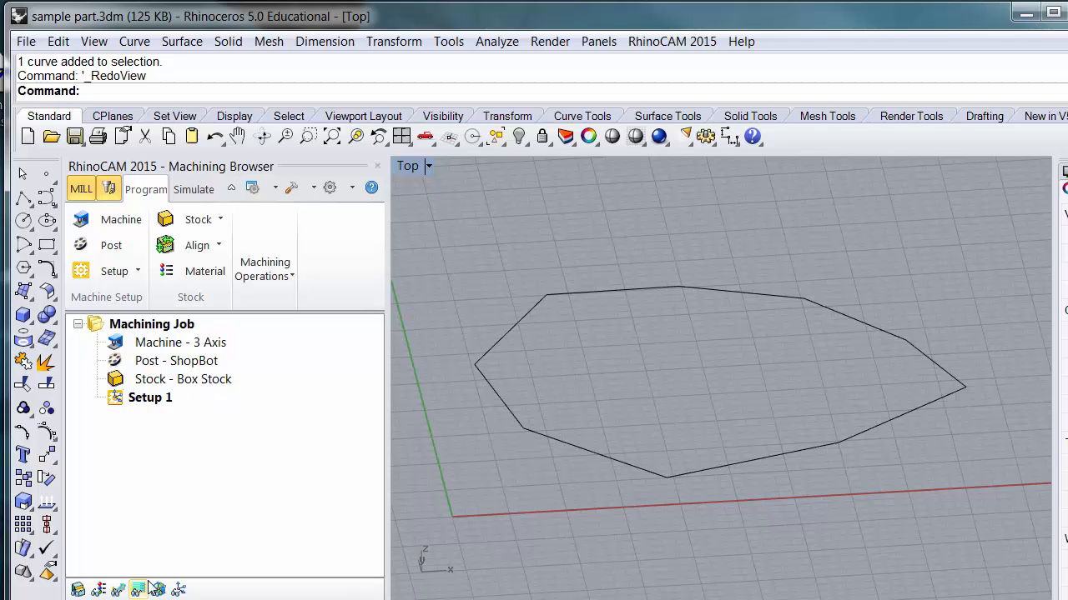
Display the box stock in the viewport and load the tool library .vkb file from the Desktop
click(77, 589)
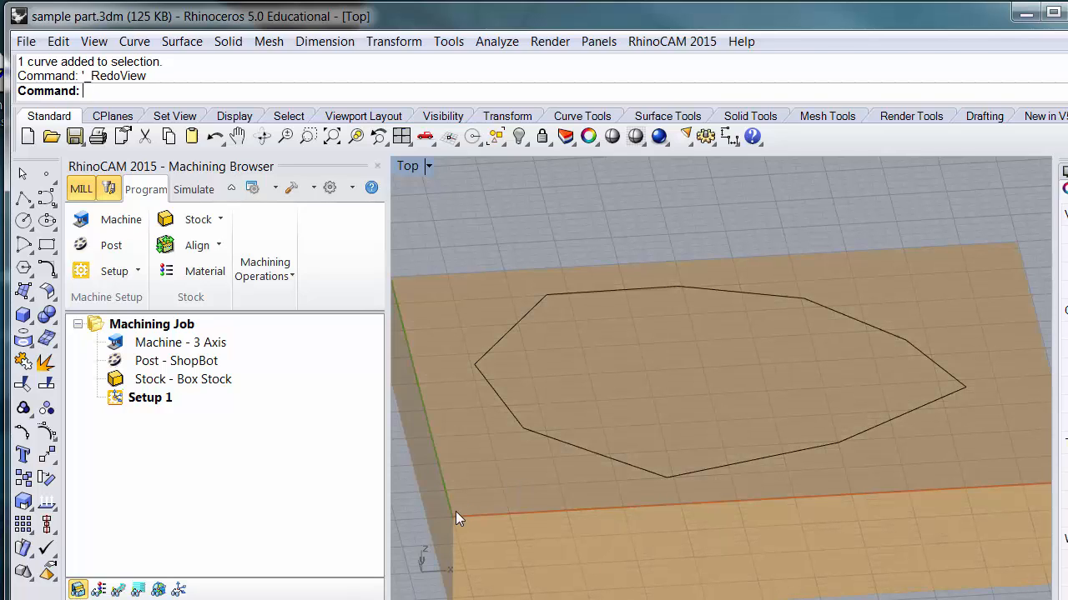
click(109, 190)
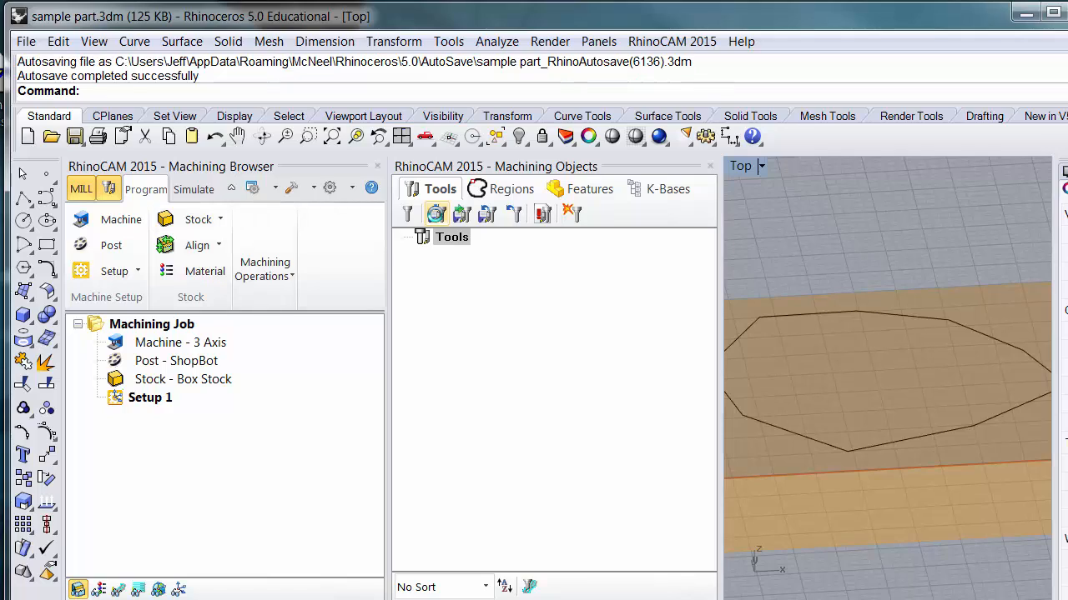
click(435, 214)
click(498, 359)
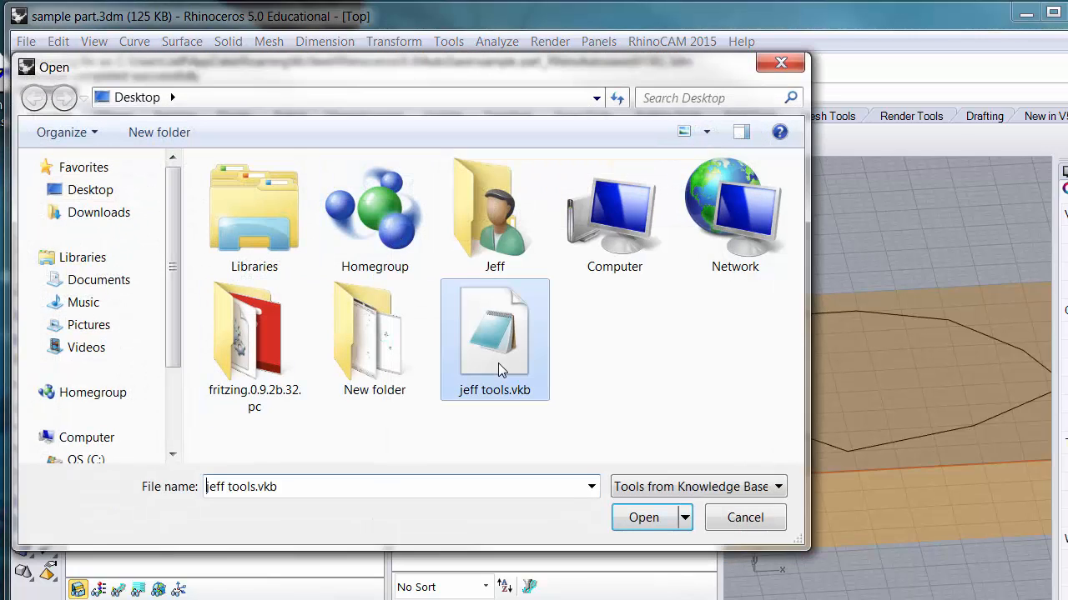
click(643, 517)
click(685, 362)
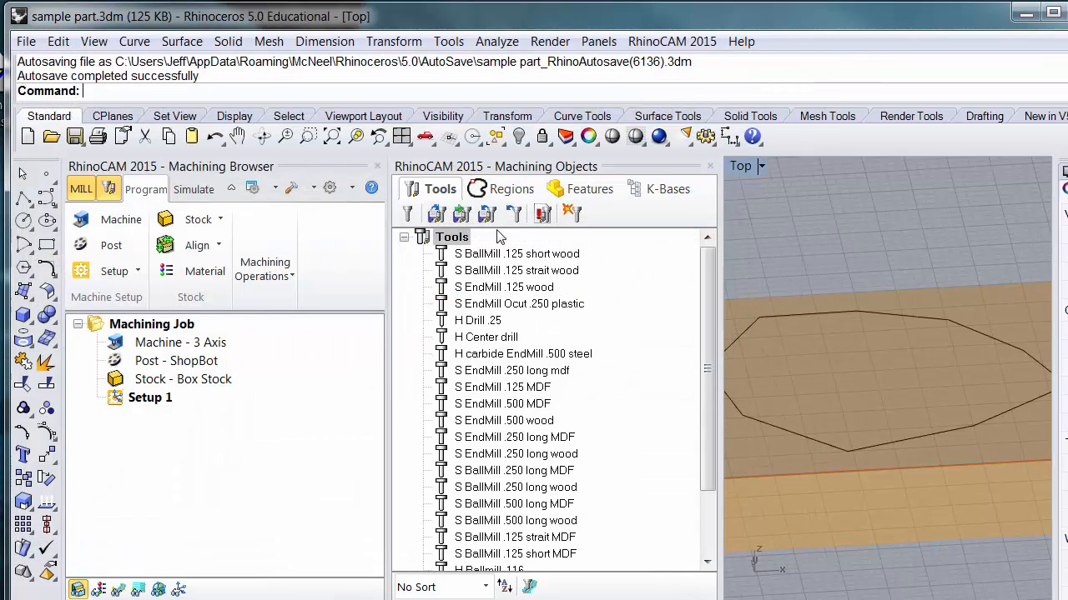
click(709, 166)
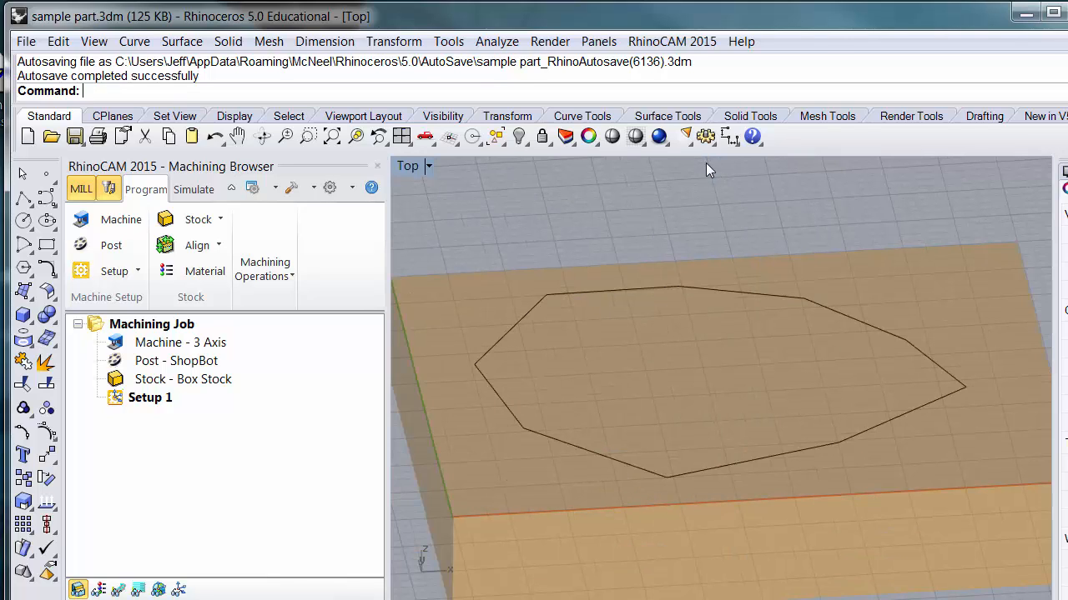
Start a 2 1/2 Axis Pocketing operation and pick the closed polygon outline as its drive region
click(260, 275)
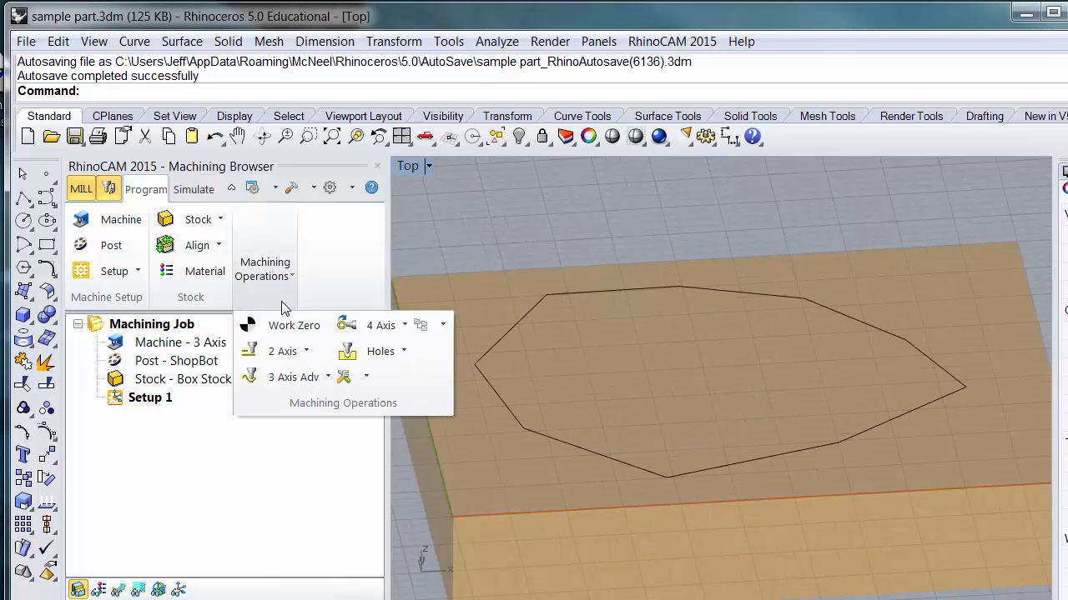
click(285, 351)
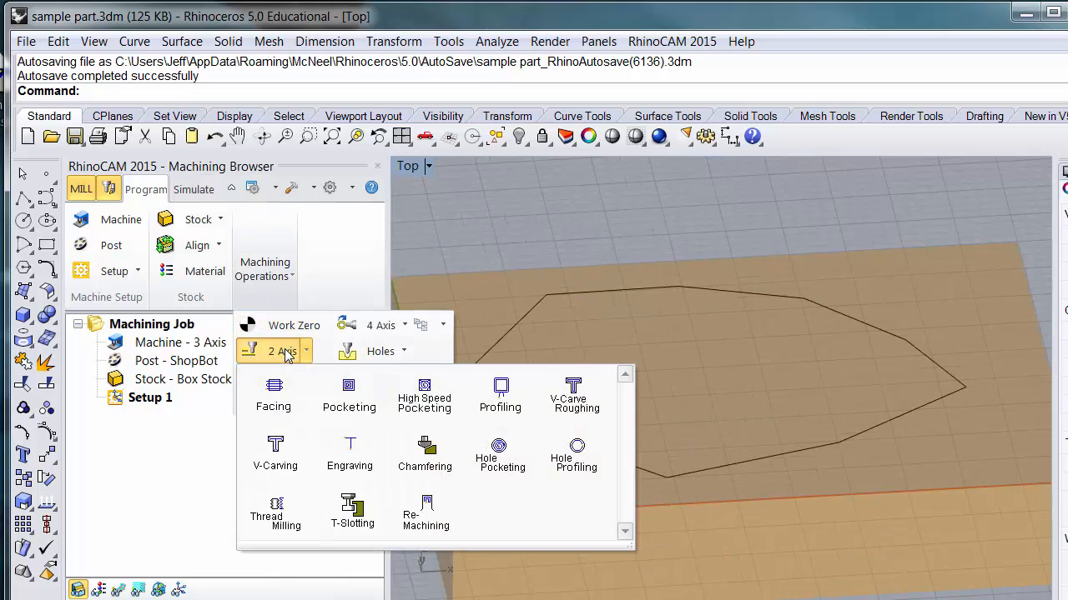
click(347, 387)
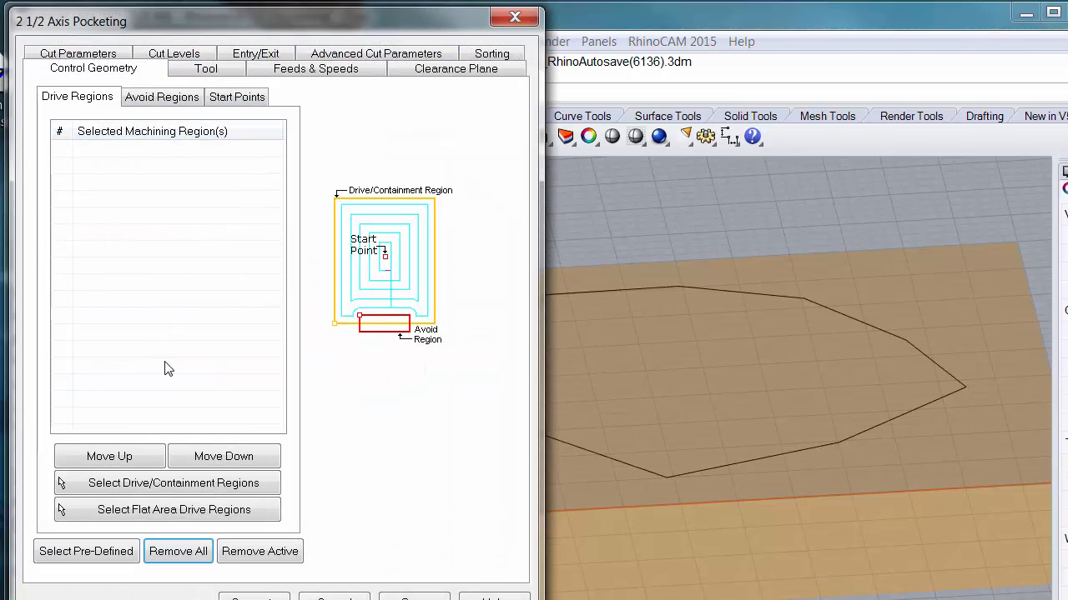
click(131, 491)
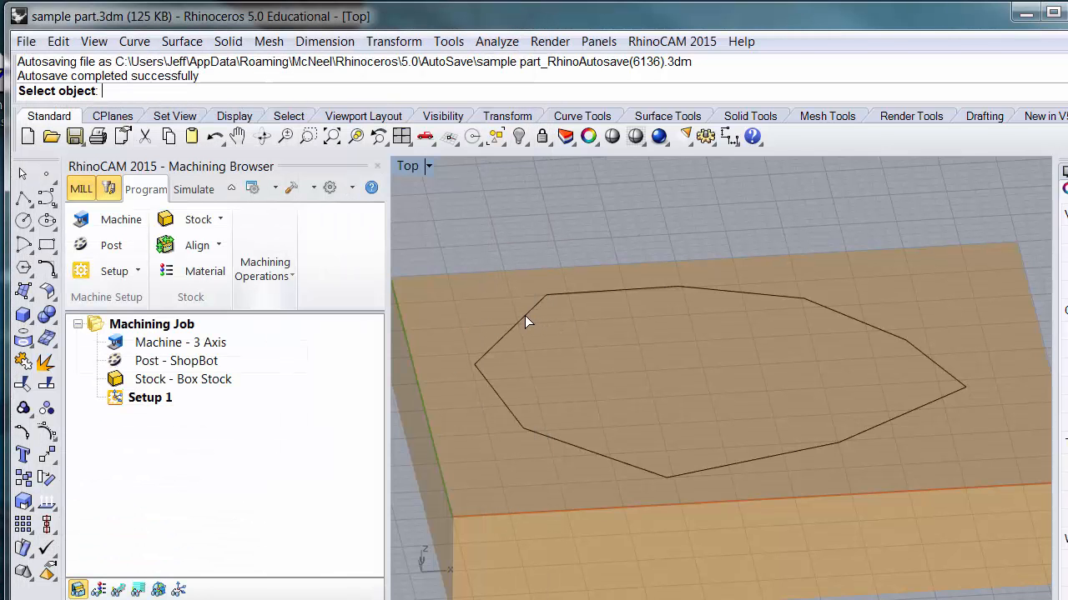
click(526, 317)
key(Return)
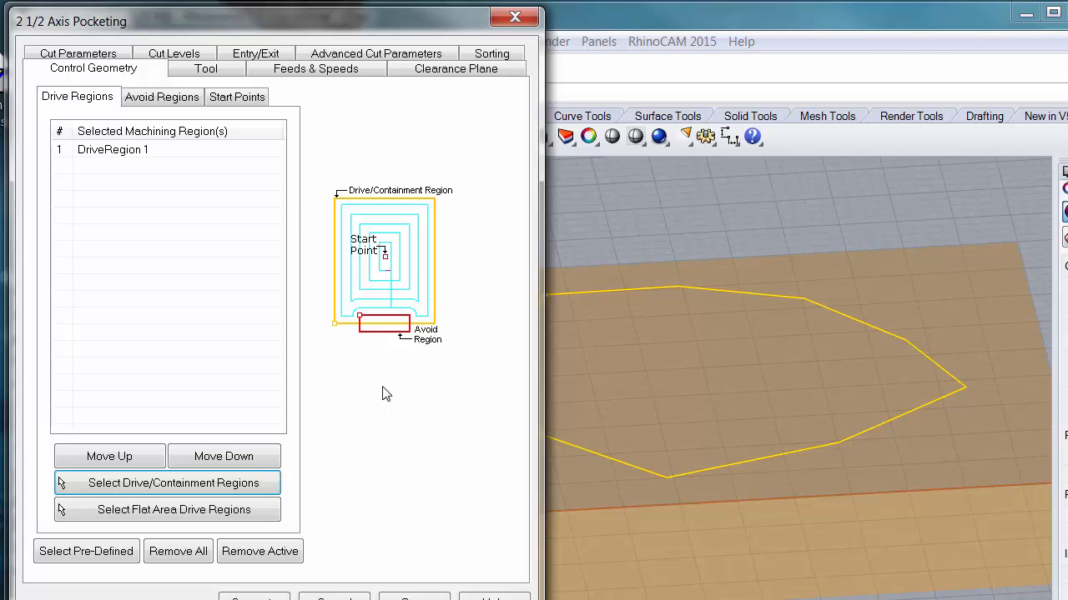
Choose the S EndMill .250 long MDF tool and define the clearance plane as Stock Max Z + Dist with 0.25
click(208, 70)
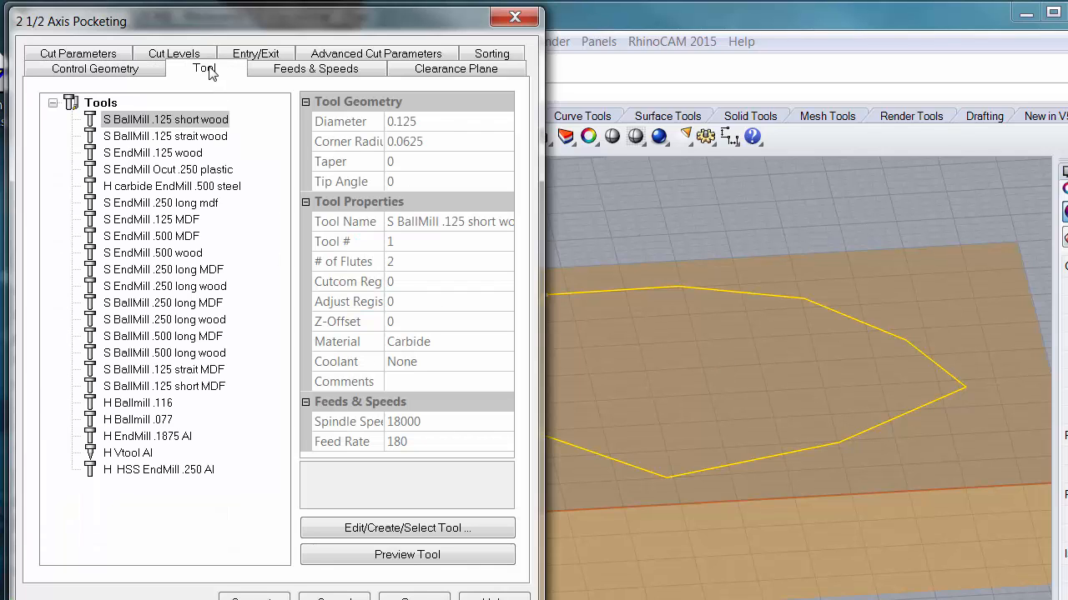
click(130, 271)
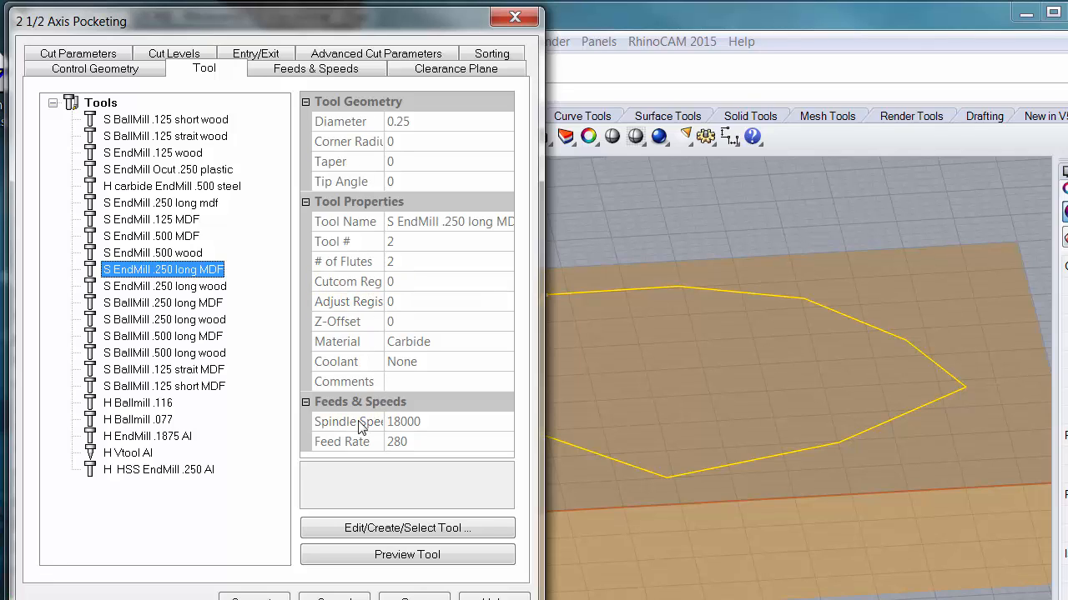
click(298, 70)
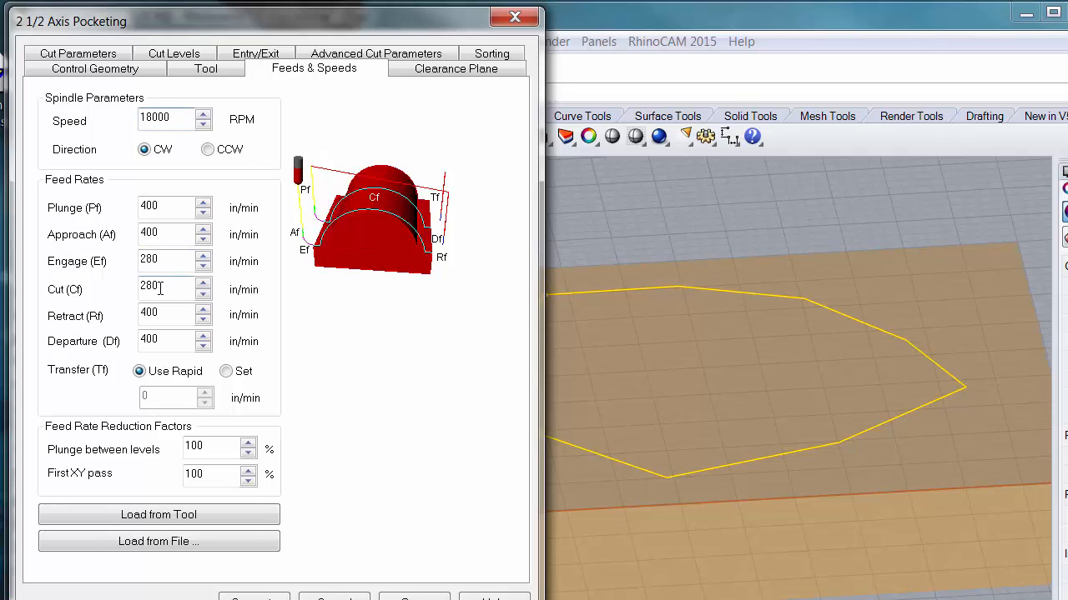
click(461, 70)
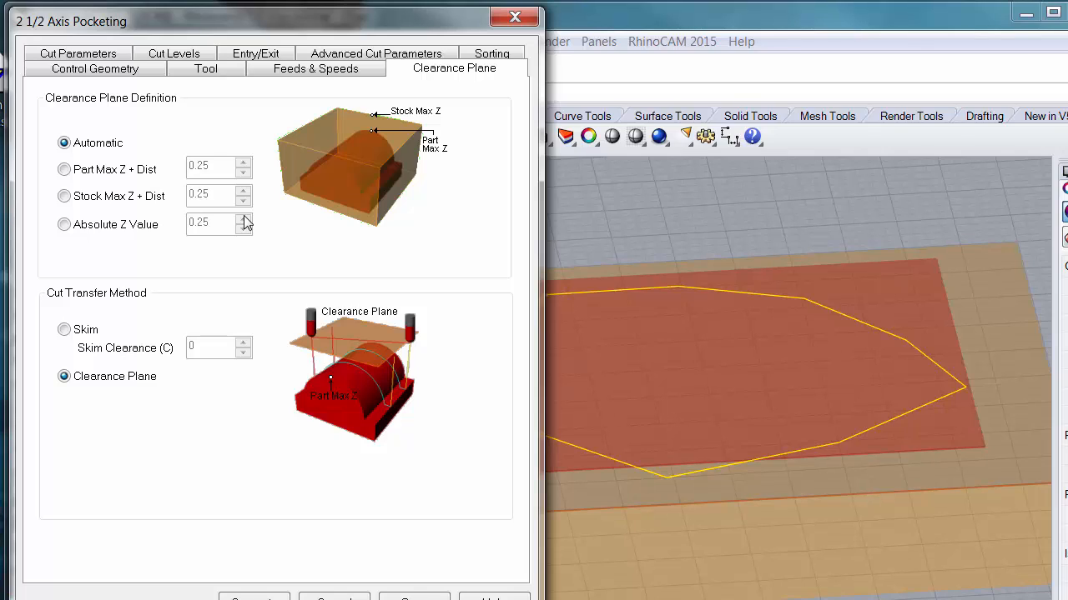
click(65, 197)
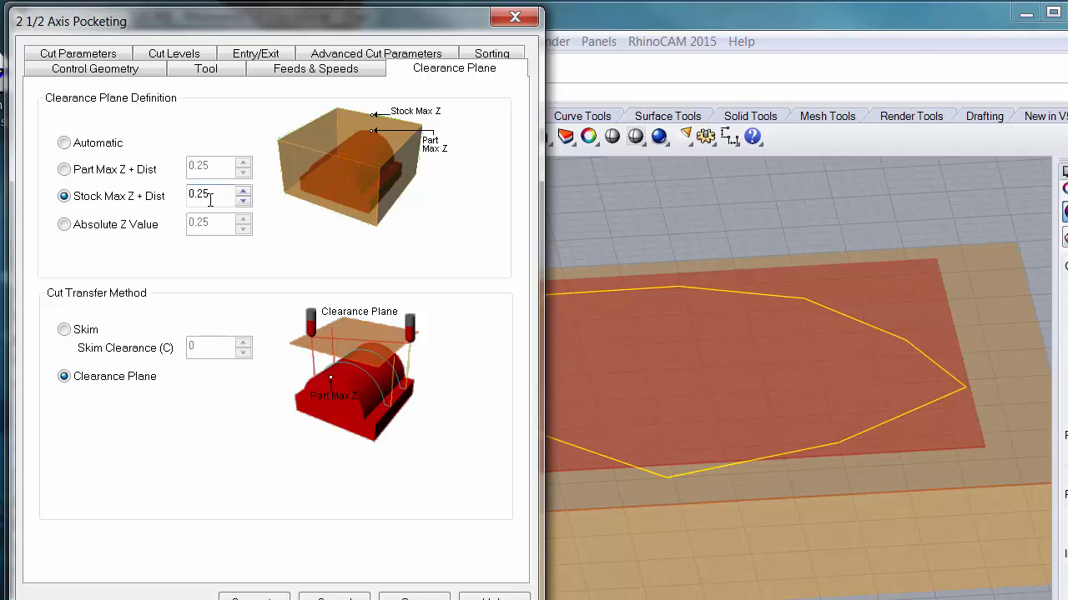
Enable arc fitting and smooth cut connections in the pocketing operation's advanced cut parameters
click(491, 53)
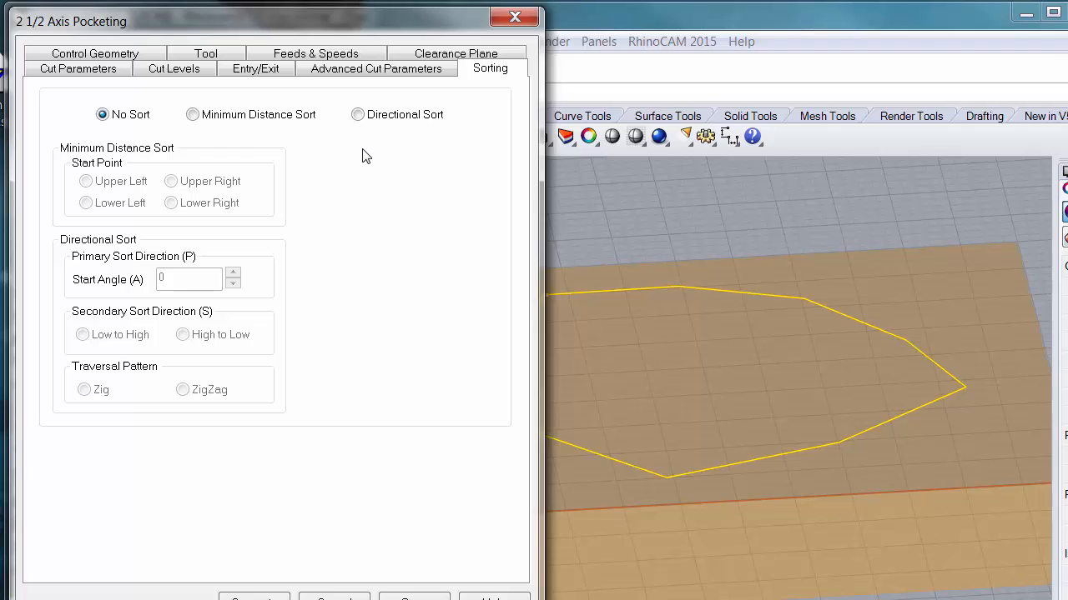
click(375, 68)
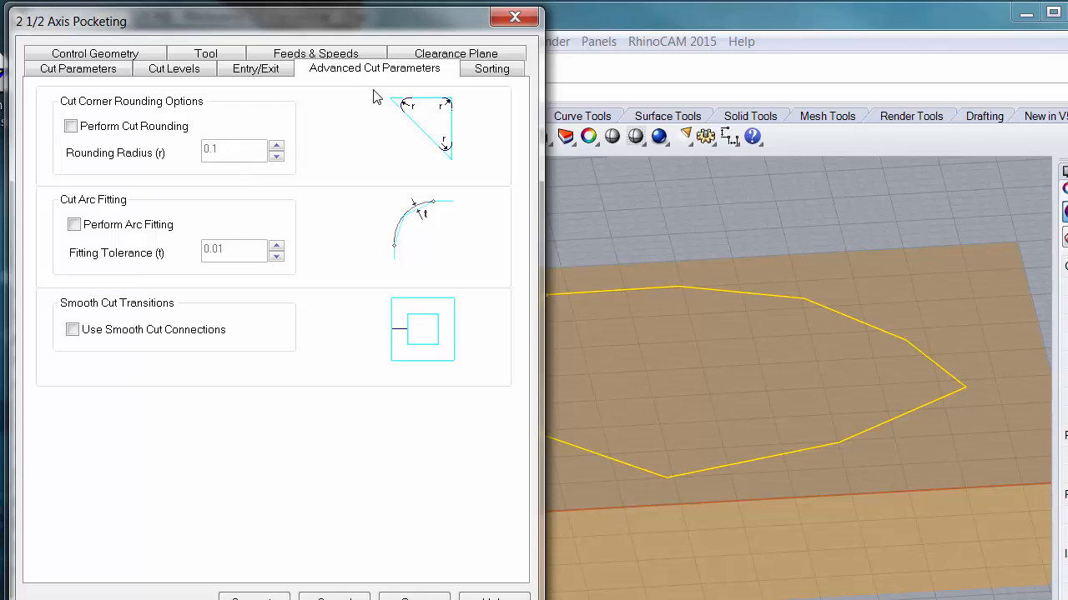
click(75, 225)
click(72, 329)
Set the linear retract motion's angle to 0 and apply entry/exit at all cut levels
click(247, 69)
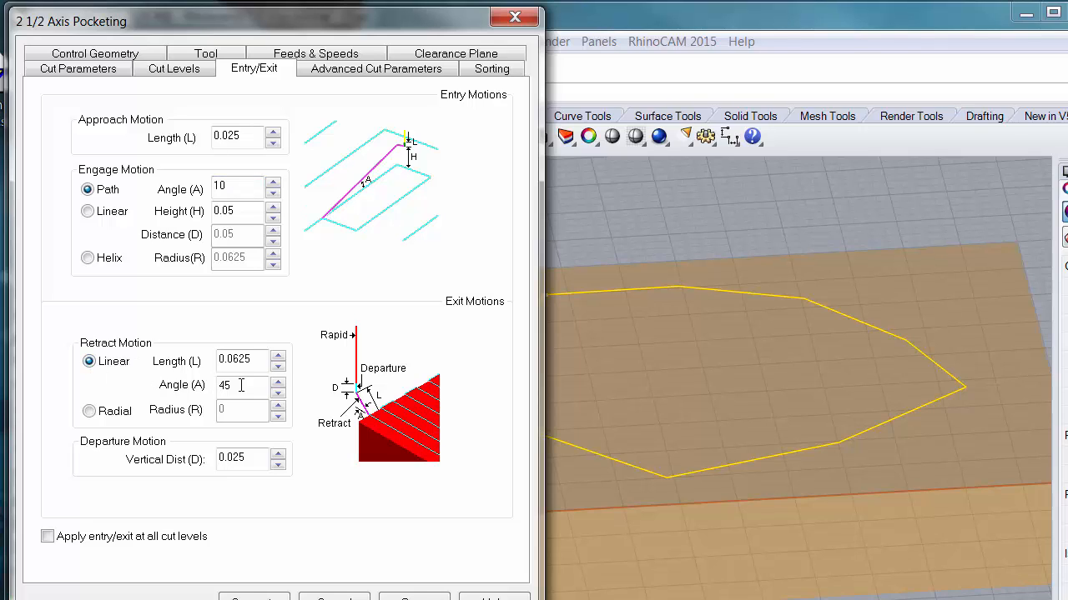
double_click(213, 386)
text(0)
click(48, 537)
Set the pocket's total cut depth to 0.5, with a rough depth of 0.4 and a finish depth of 0.1
click(173, 70)
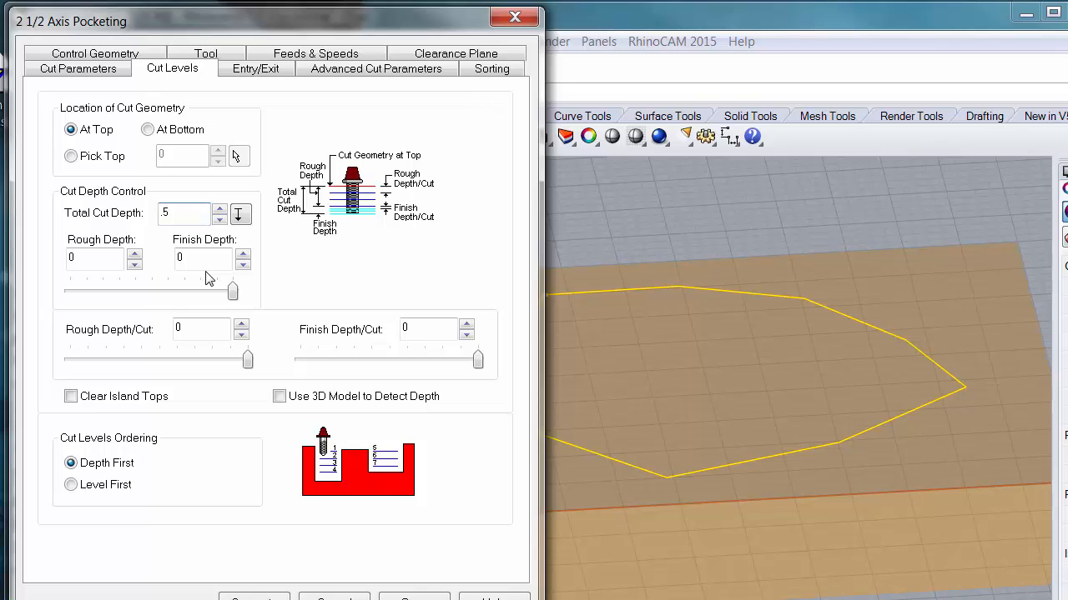
click(88, 259)
click(243, 257)
drag(144, 209, 101, 218)
Set the rough depth per cut to 0.2 and the finish depth per cut to 0.05
drag(183, 327, 191, 327)
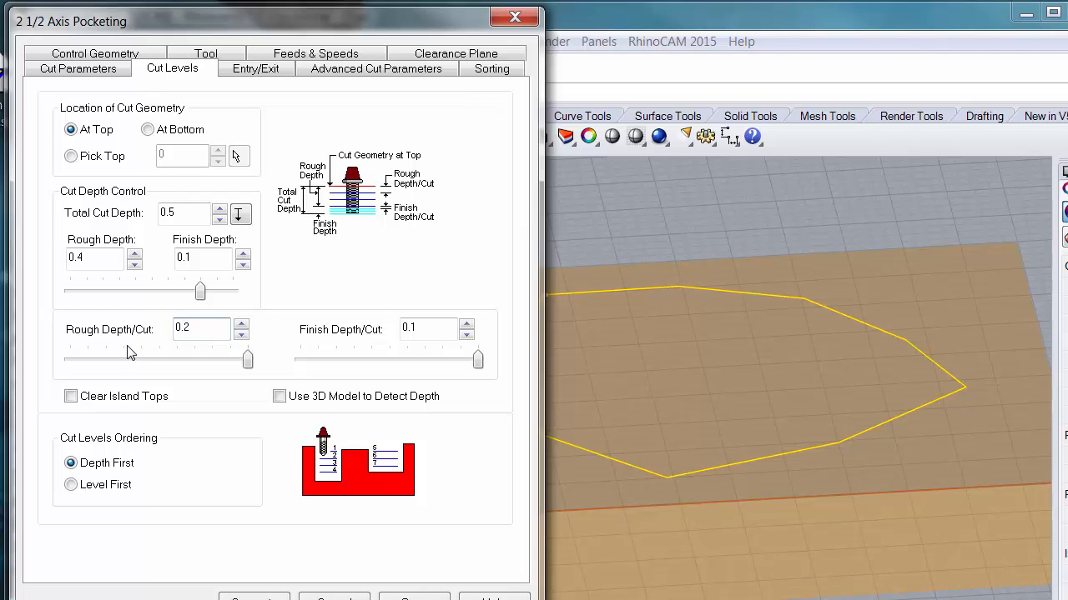
drag(194, 328, 183, 327)
drag(82, 256, 74, 256)
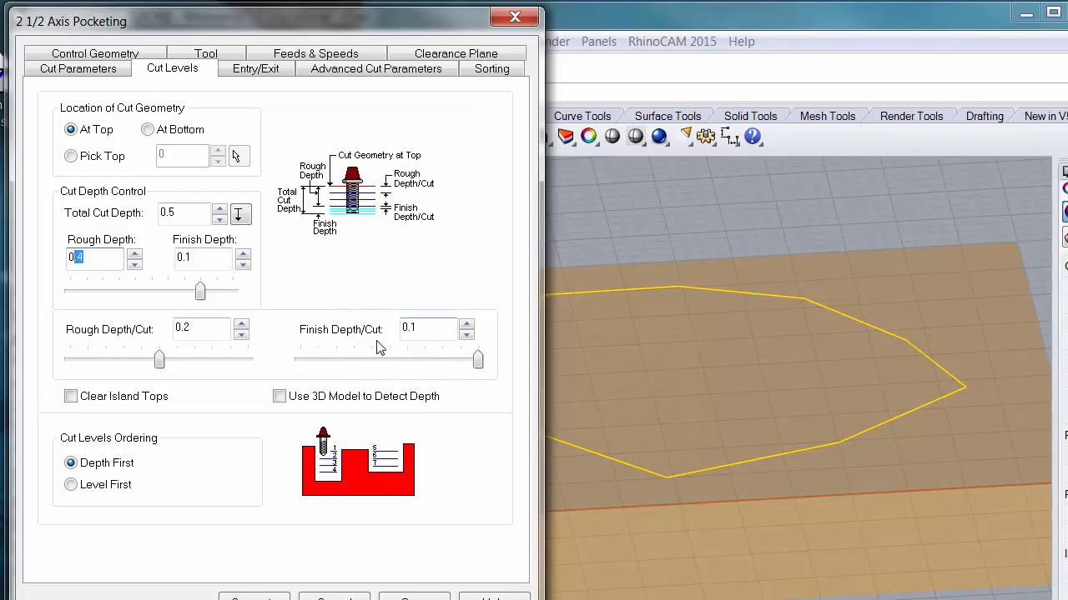
click(190, 257)
double_click(191, 257)
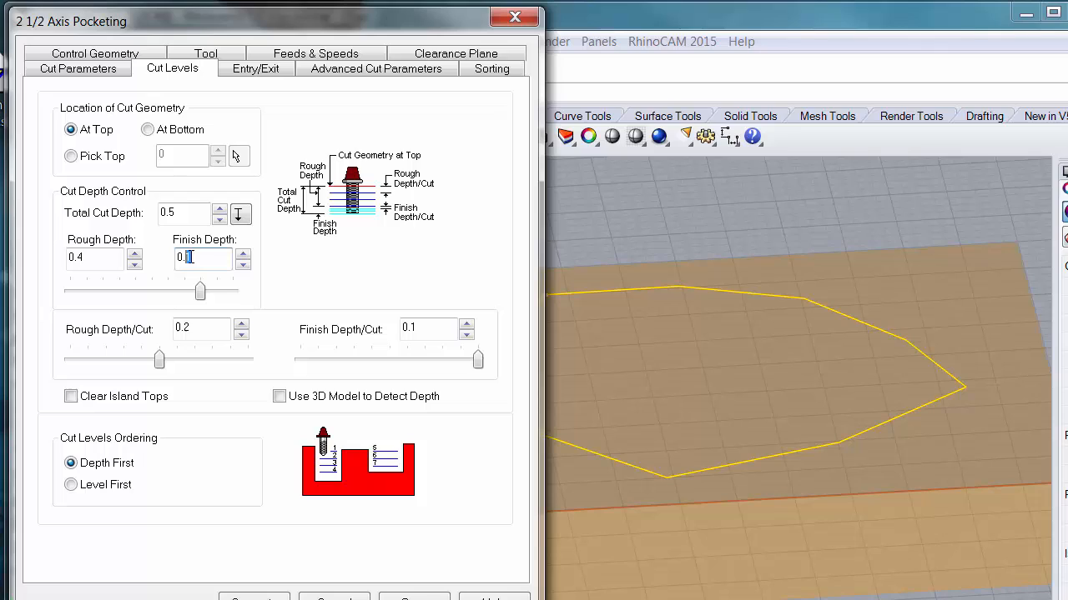
double_click(414, 327)
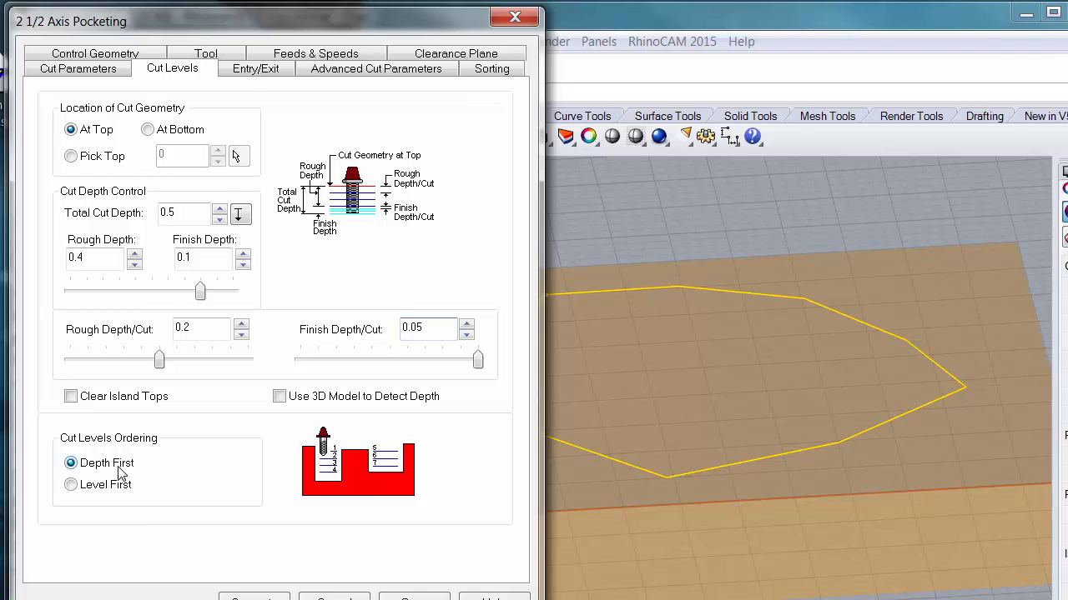
Set the remaining stock allowance to 0 in the pocketing cut parameters
click(73, 70)
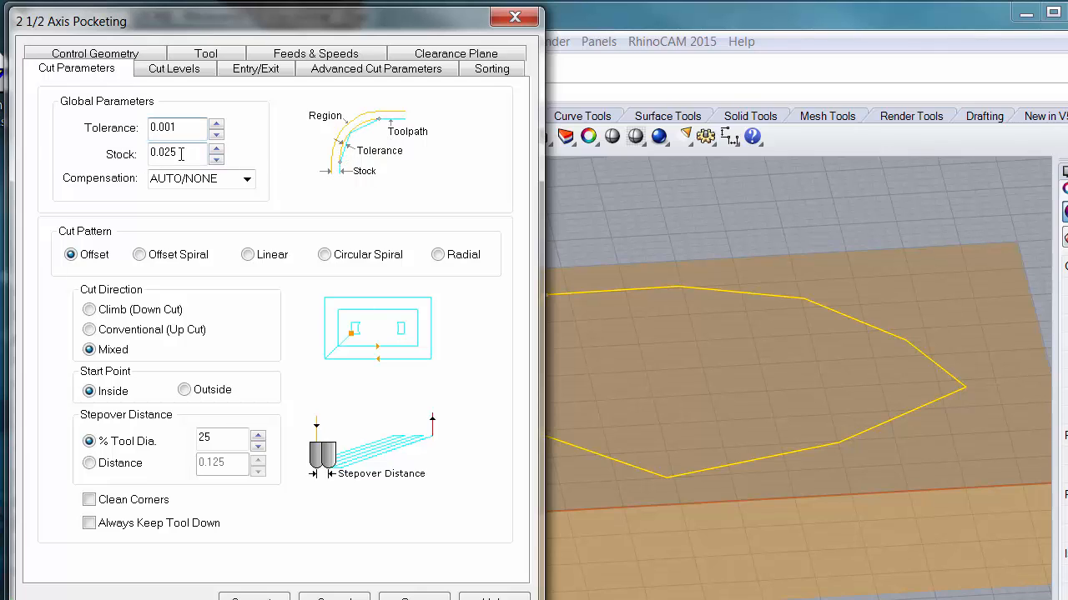
drag(180, 154, 152, 152)
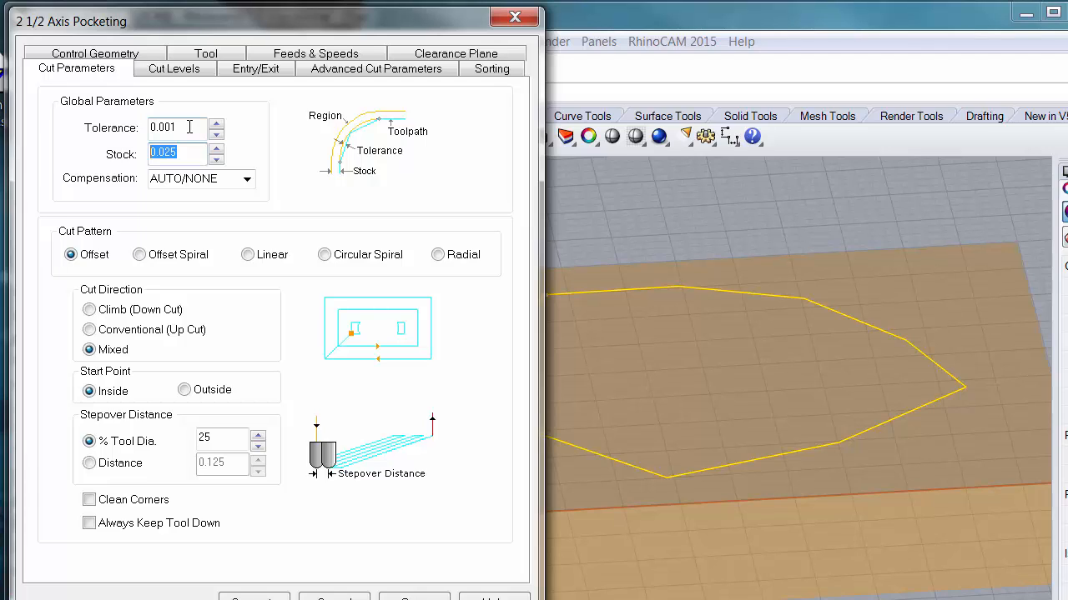
text(0)
Try the Offset Spiral, Linear, Circular Spiral and Radial cut patterns, with climb cutting for Radial
click(140, 256)
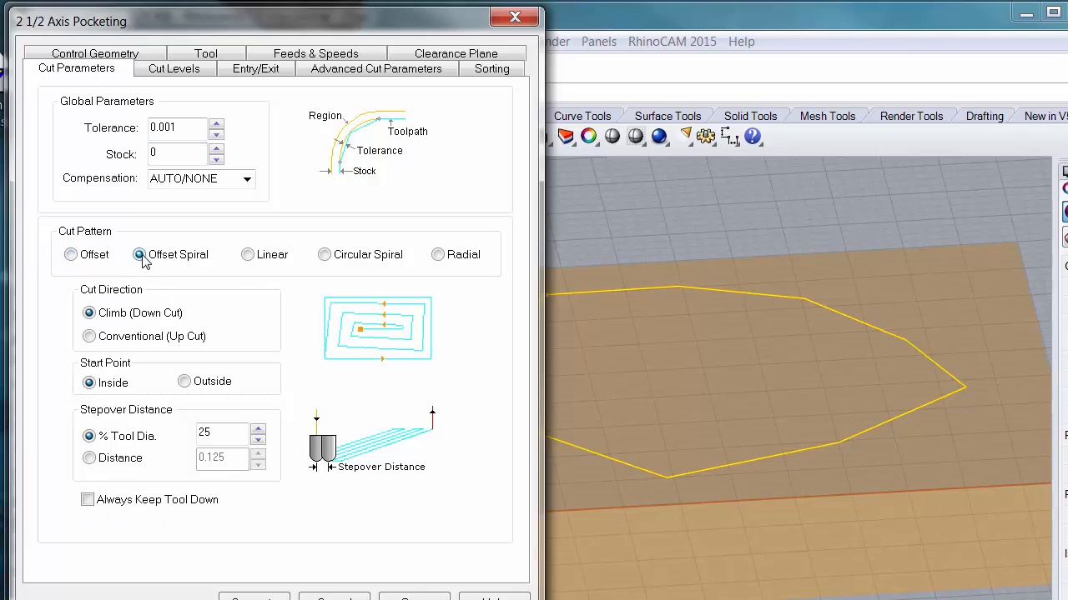
click(248, 256)
click(323, 256)
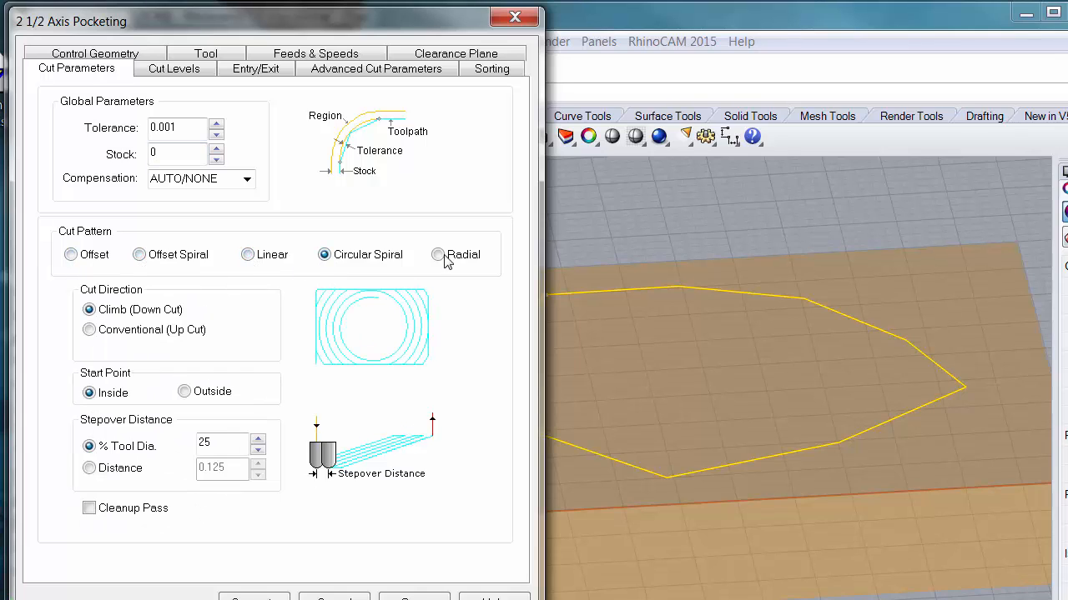
click(438, 255)
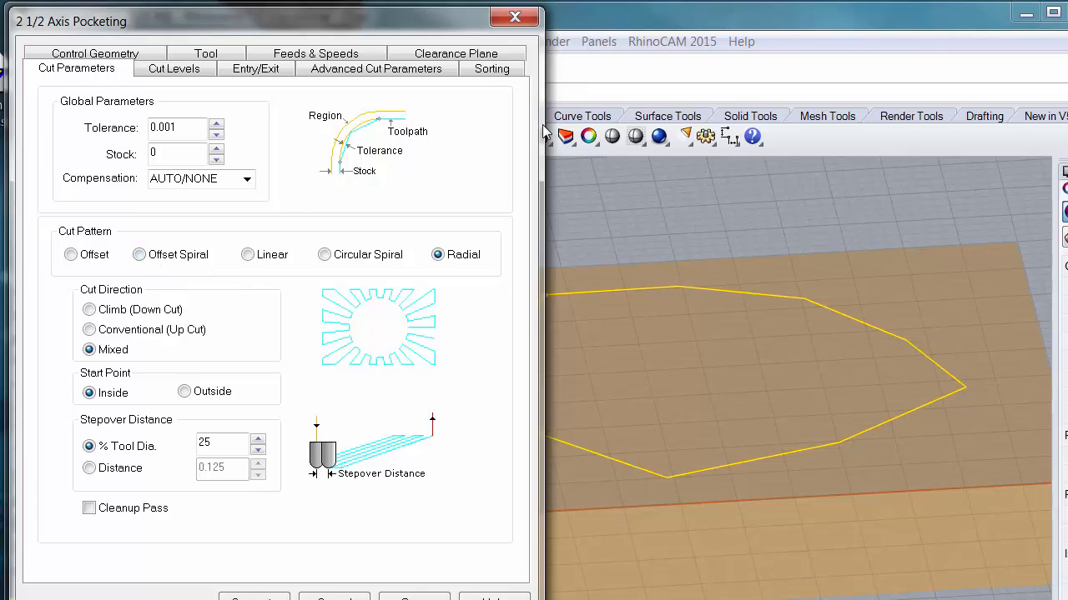
click(89, 310)
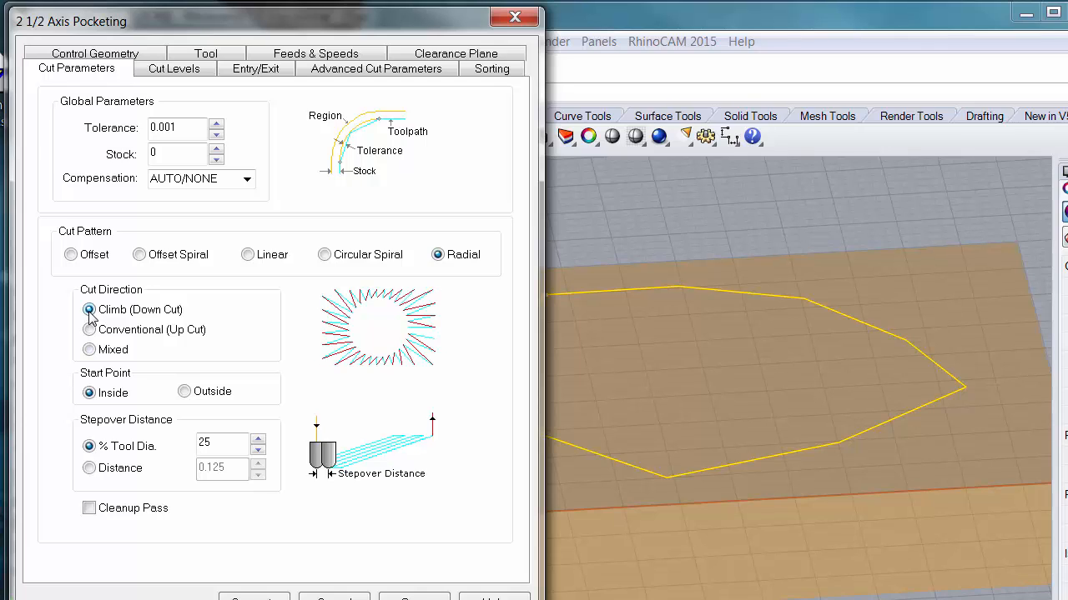
Use the Offset pattern with climb cutting, 60% tool-diameter stepover and Always Keep Tool Down, and generate the toolpath
click(71, 255)
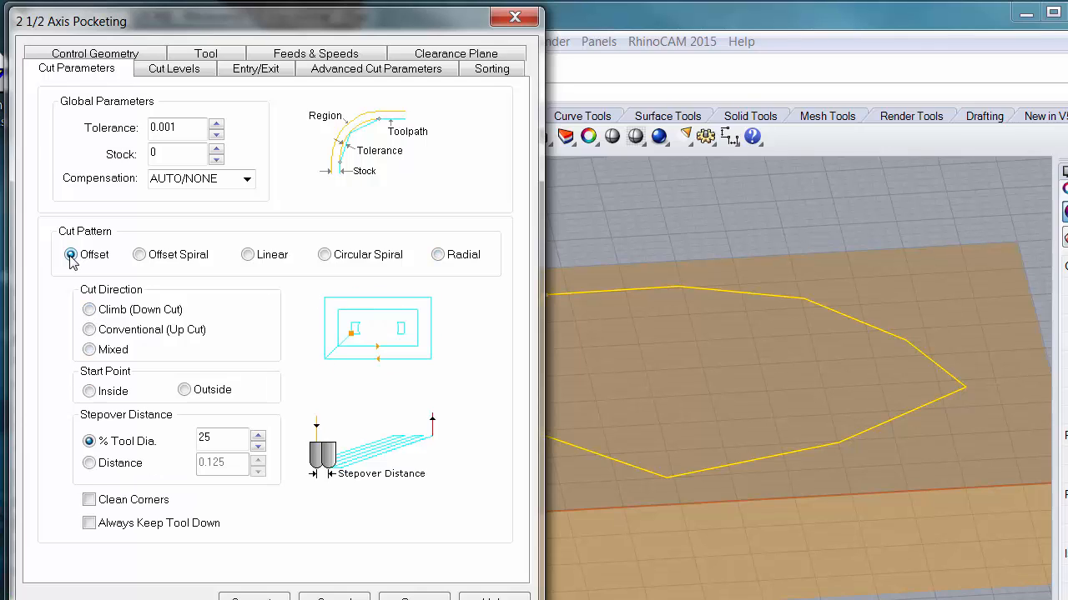
click(89, 310)
click(213, 433)
double_click(215, 438)
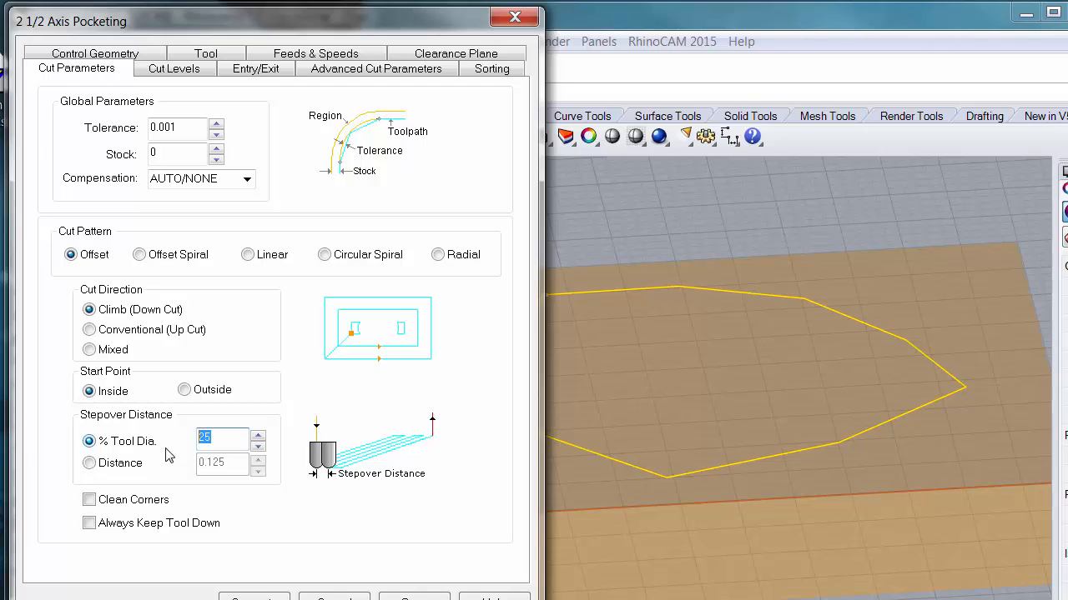
text(60)
click(89, 523)
click(334, 597)
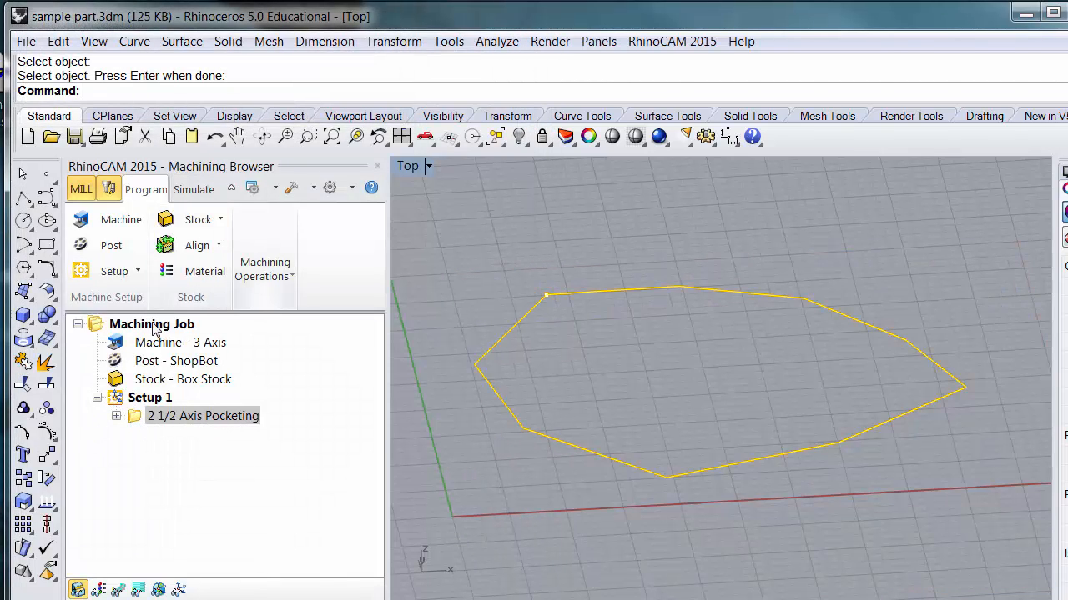
Simulate the pocketing toolpath on the stock and inspect the pocket floor from a lower angle
click(192, 189)
click(210, 275)
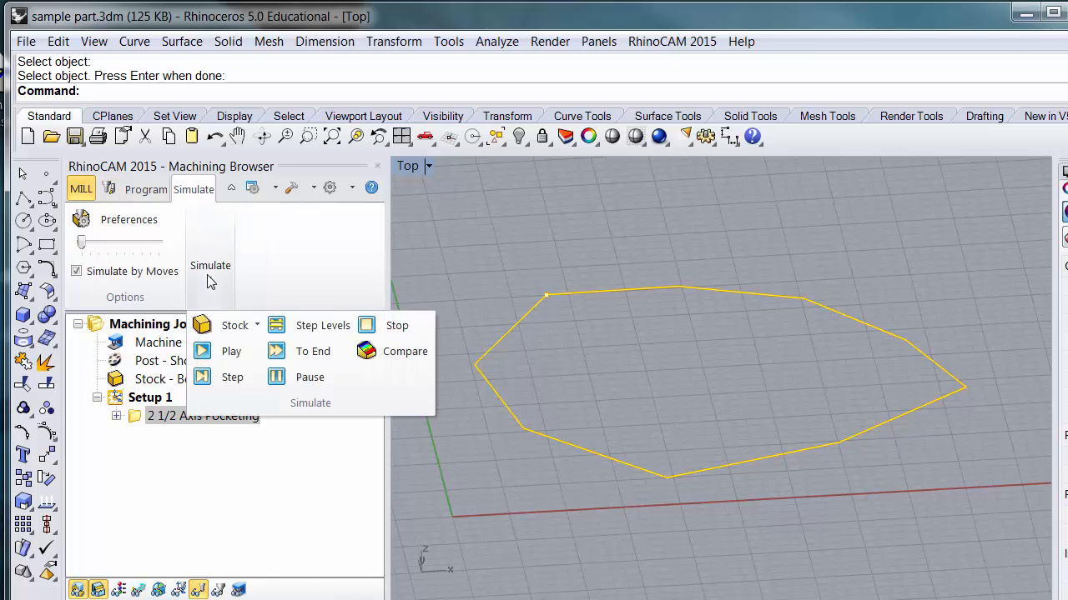
click(227, 352)
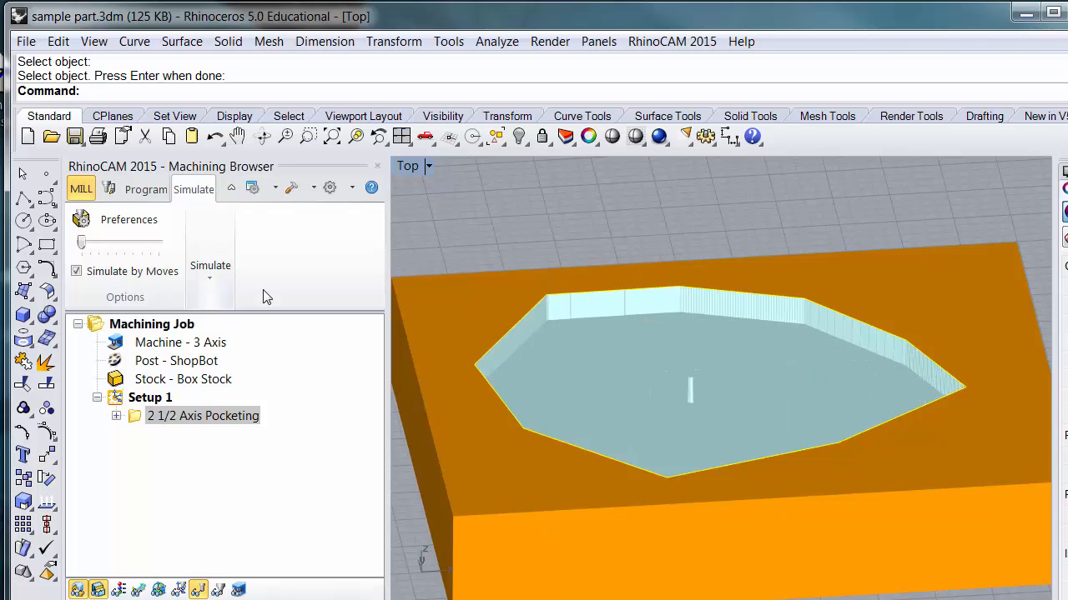
click(262, 136)
drag(612, 265, 616, 225)
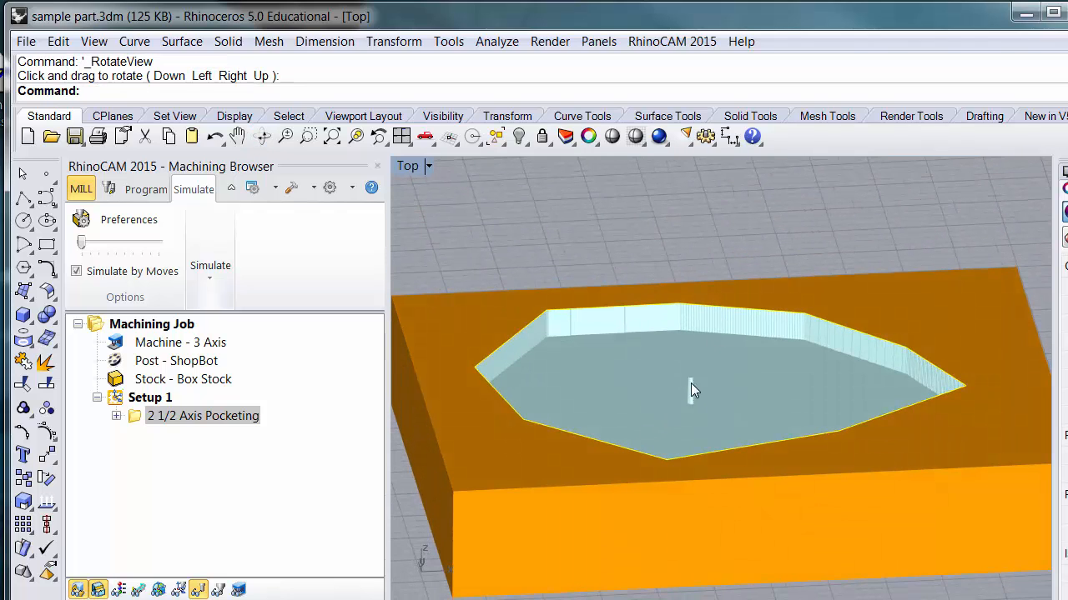
Set the pocketing operation's stepover to 55% of the tool diameter and regenerate the toolpath
click(116, 415)
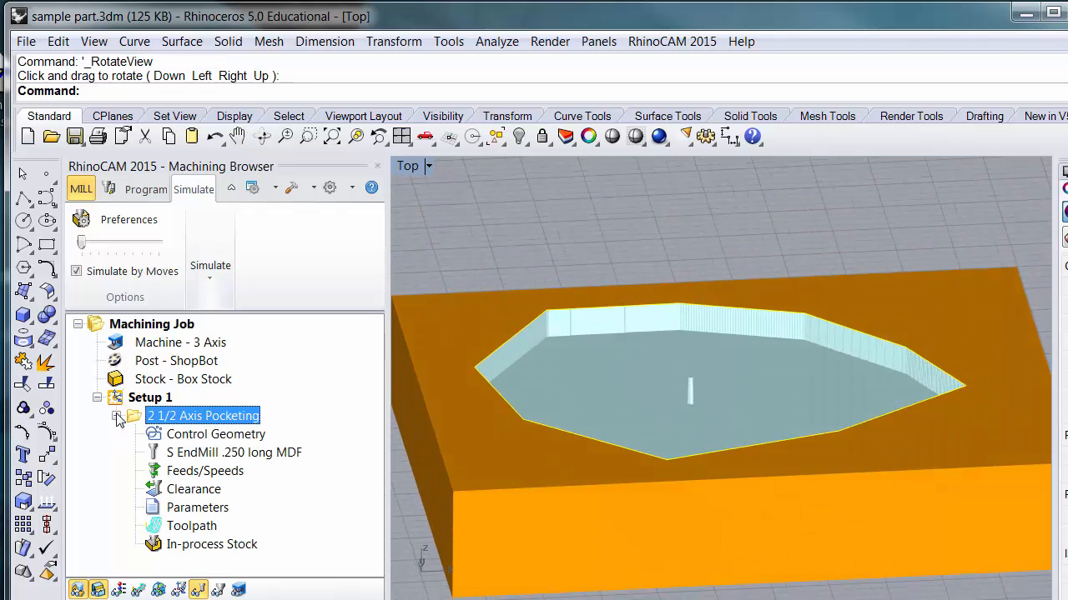
double_click(193, 507)
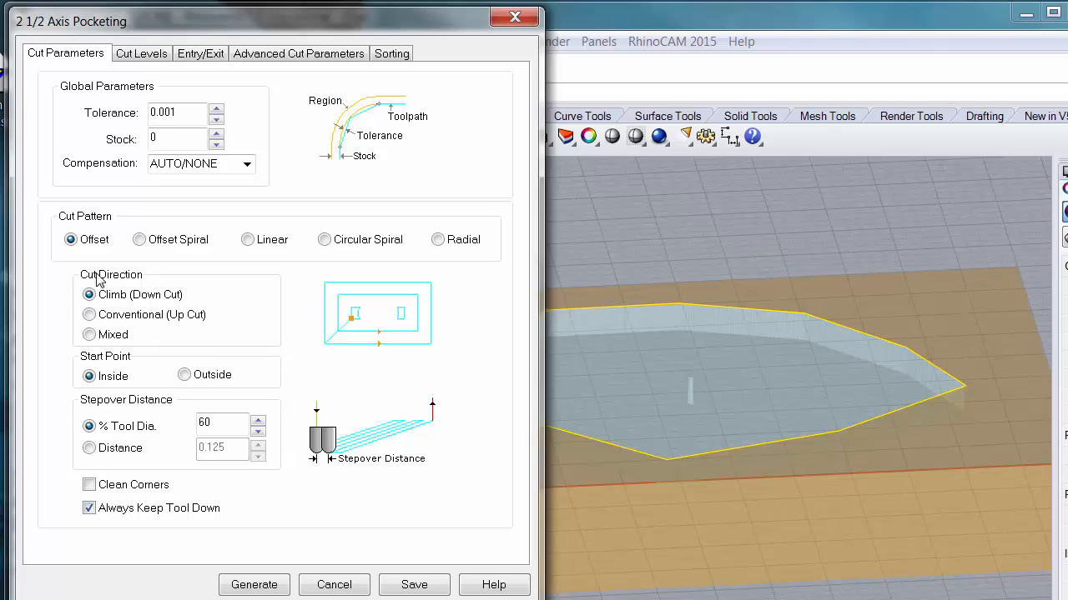
drag(233, 422, 194, 424)
text(55)
click(254, 585)
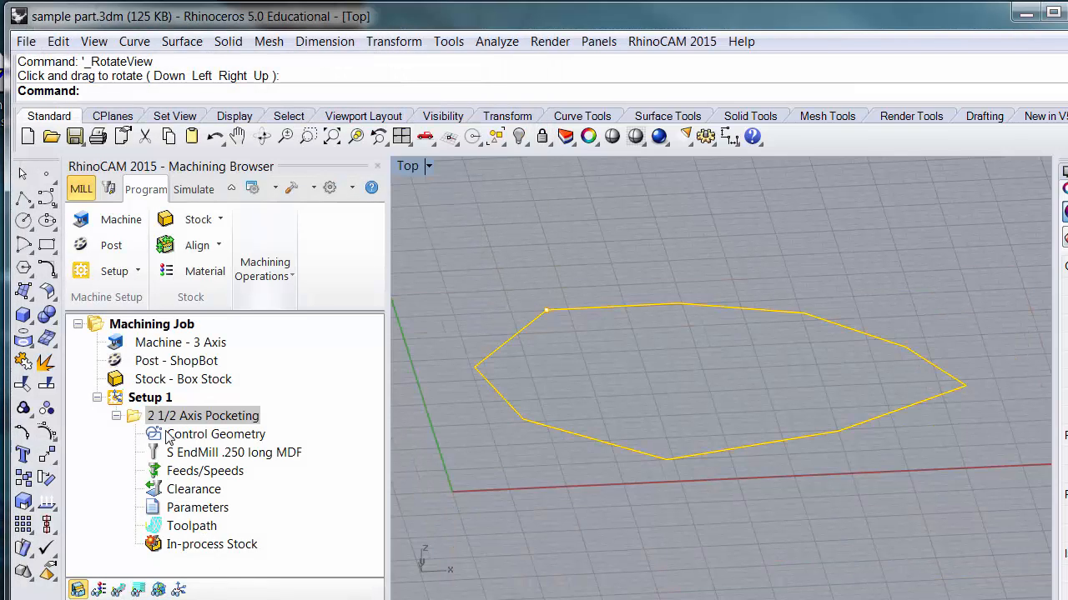
Simulate the regenerated pocketing toolpath on the box stock
click(207, 192)
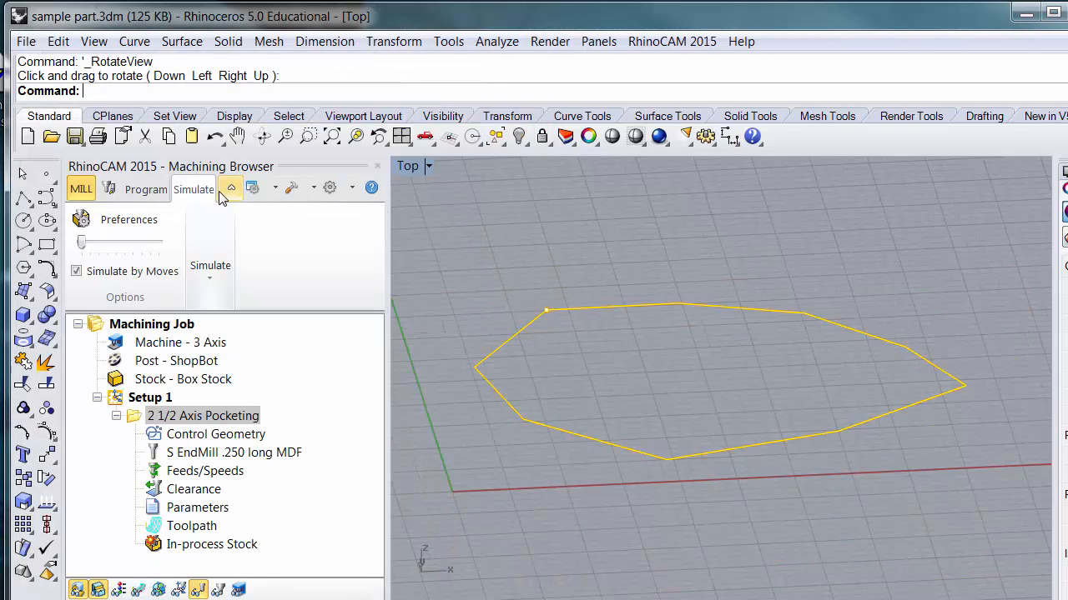
click(207, 285)
click(229, 377)
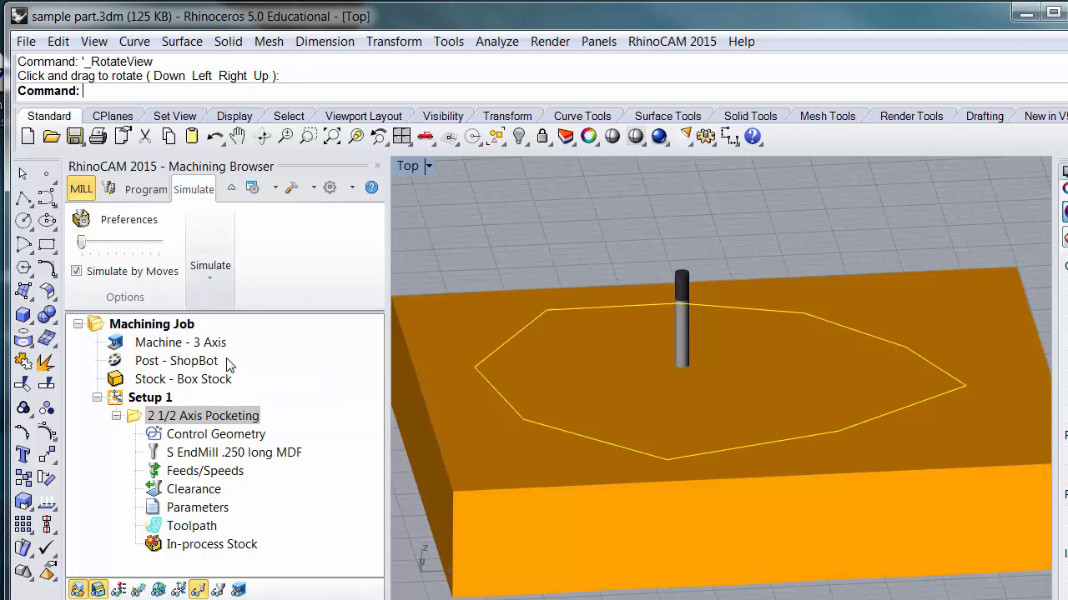